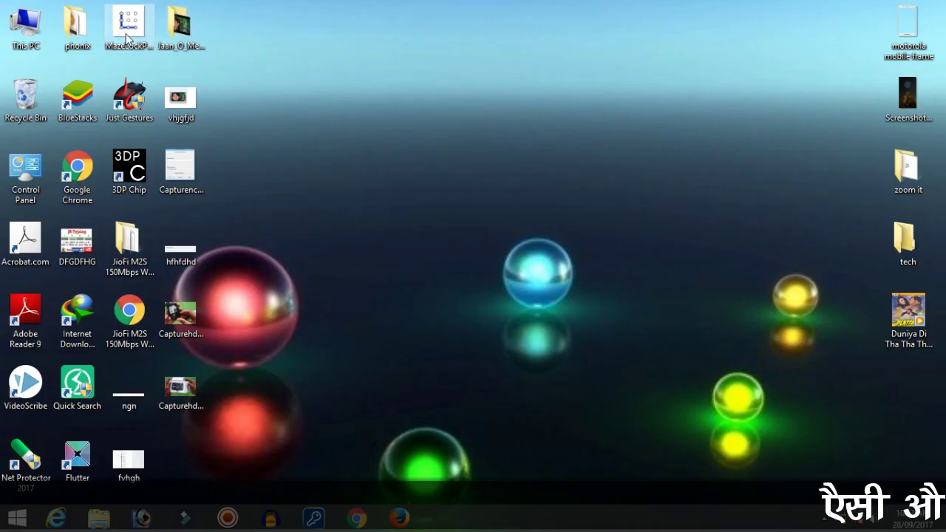
Check the existing drives in This PC and close the window
double_click(25, 24)
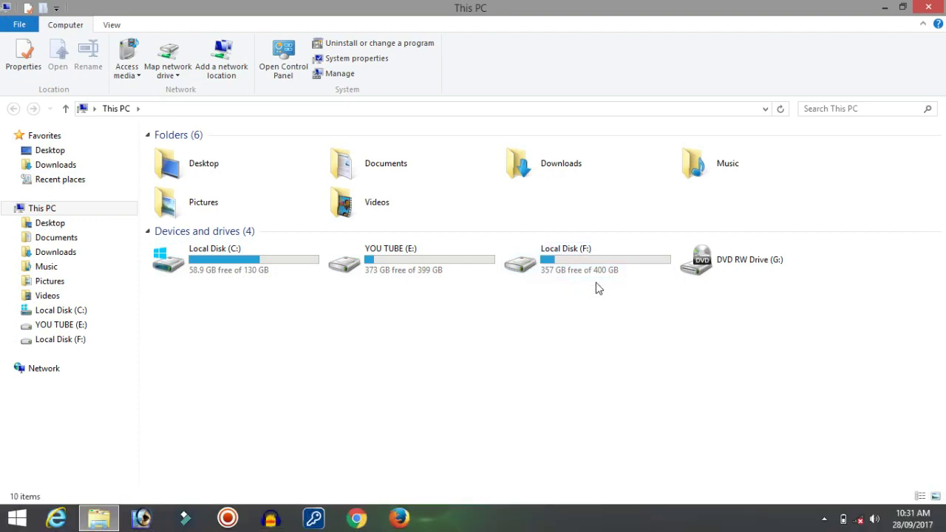
left_click(929, 7)
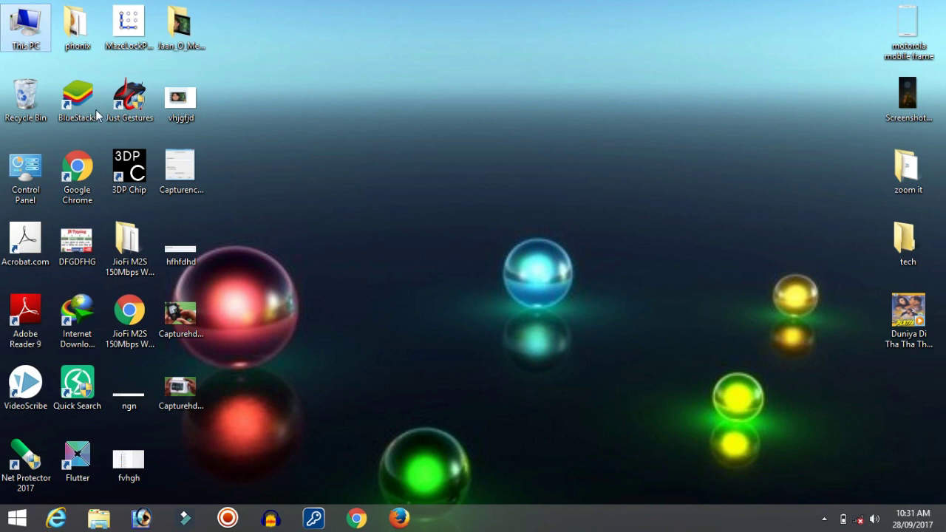
Open Computer Management for this PC and show Disk Management
right_click(26, 29)
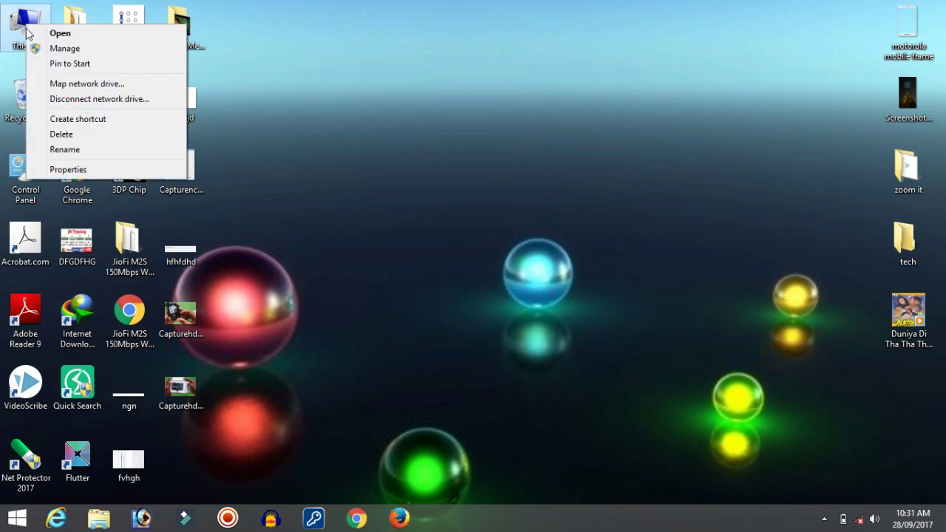
left_click(64, 49)
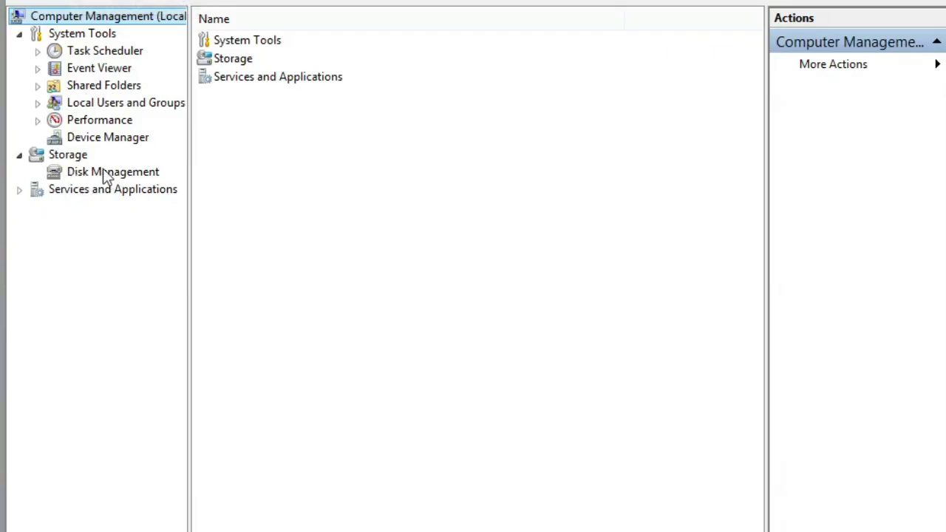
left_click(111, 172)
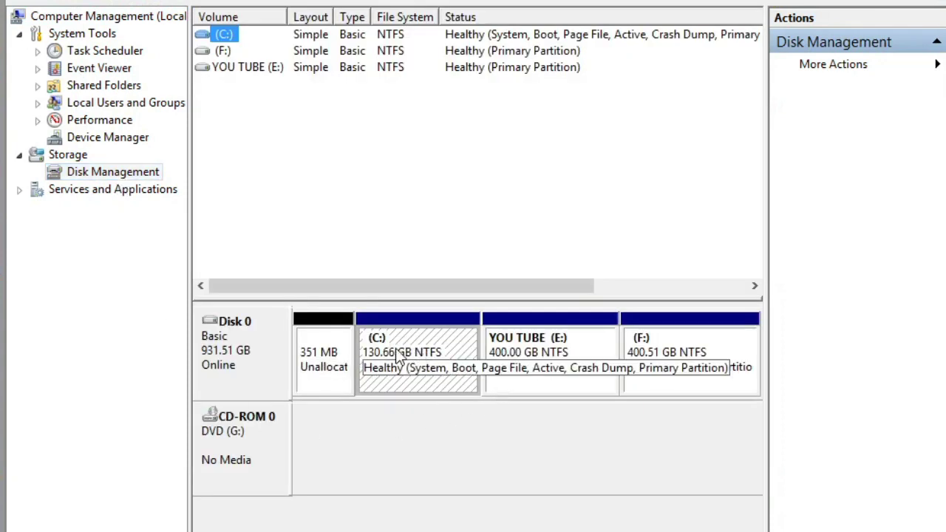
Shrink the F: volume on Disk 0 by 100000 MB
left_click(662, 357)
right_click(663, 357)
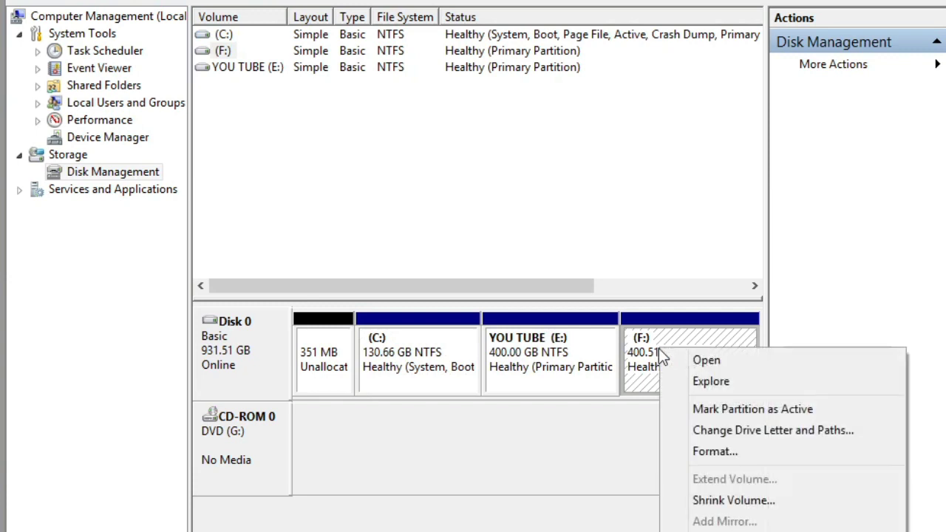
left_click(722, 500)
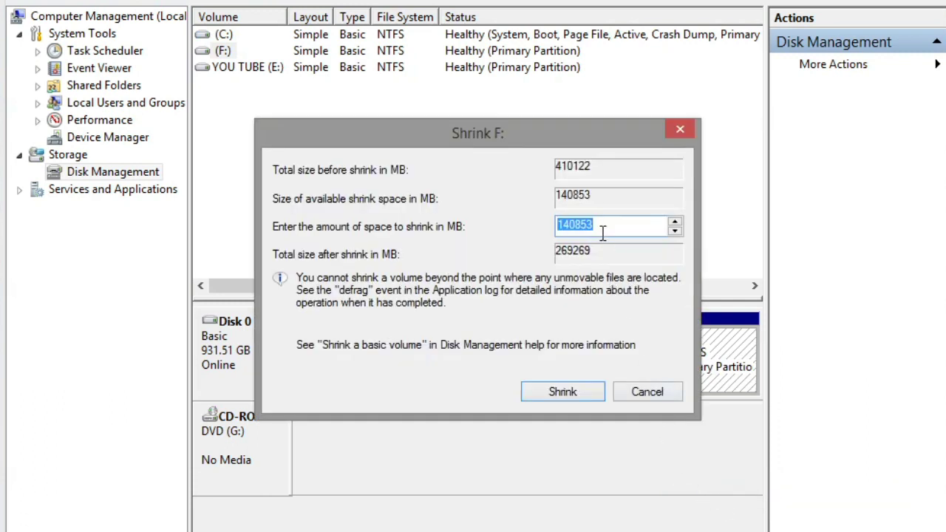
left_click(602, 225)
key("BackSpace")
key("BackSpace")
key("BackSpace")
key("BackSpace")
key("BackSpace")
key("BackSpace")
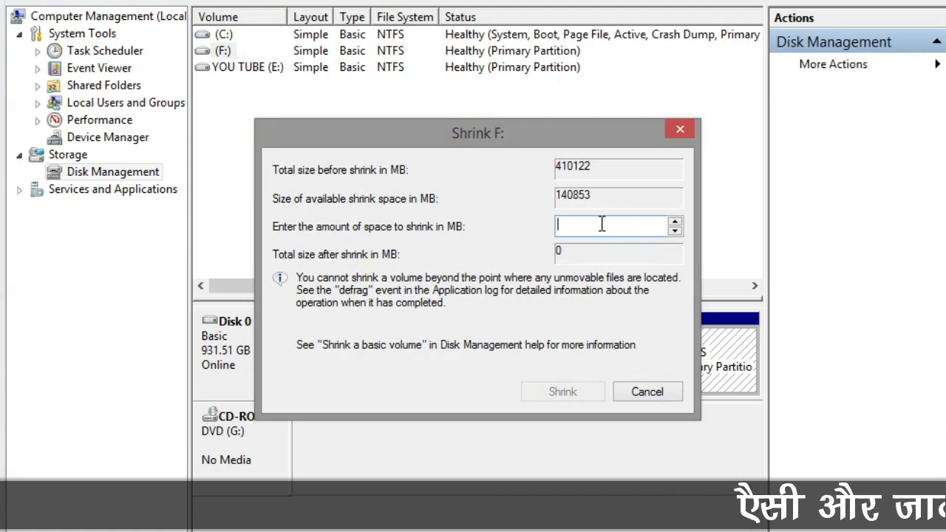
type("10000")
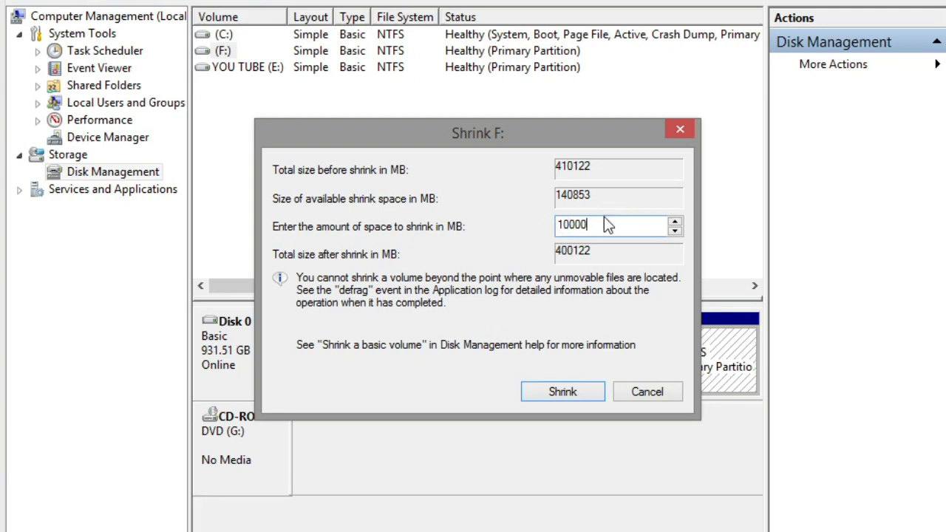
type("0")
left_click(568, 391)
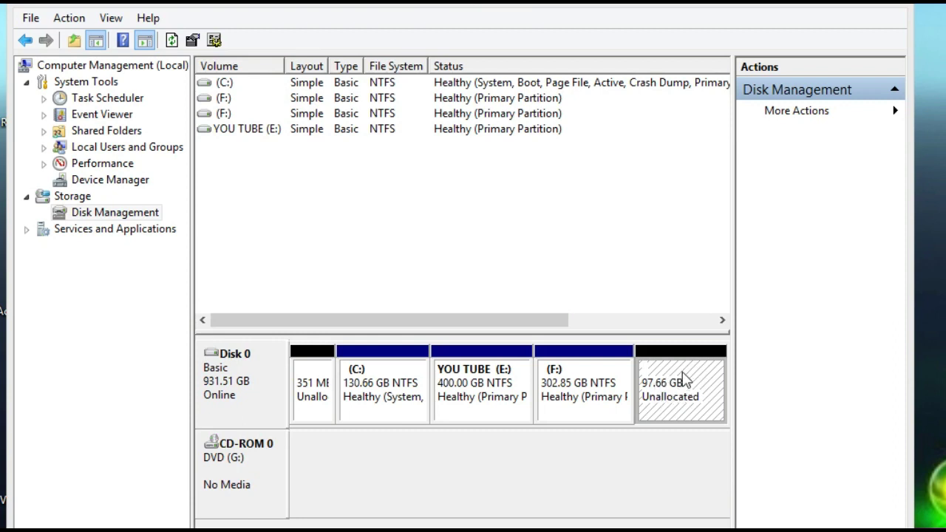
Set up a new simple volume of 100000 MB in the 97.66 GB unallocated space with drive letter T
right_click(677, 368)
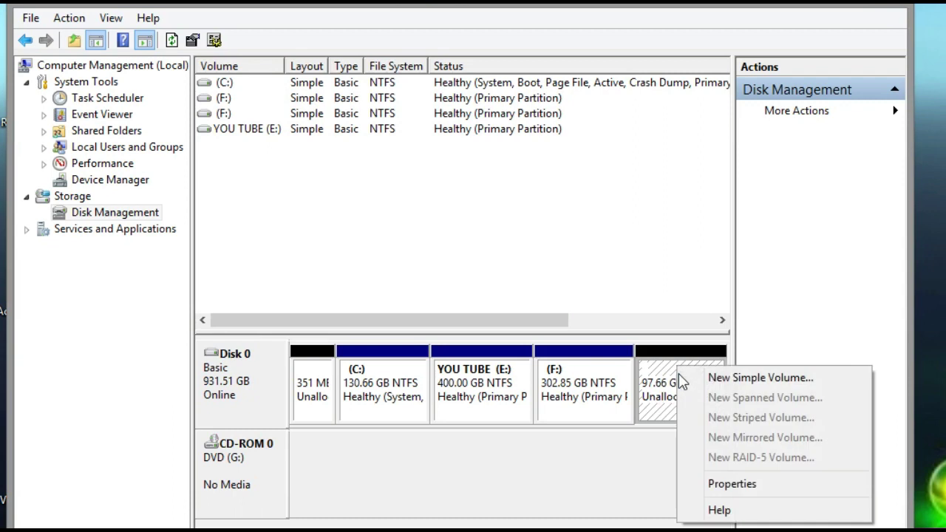
left_click(728, 378)
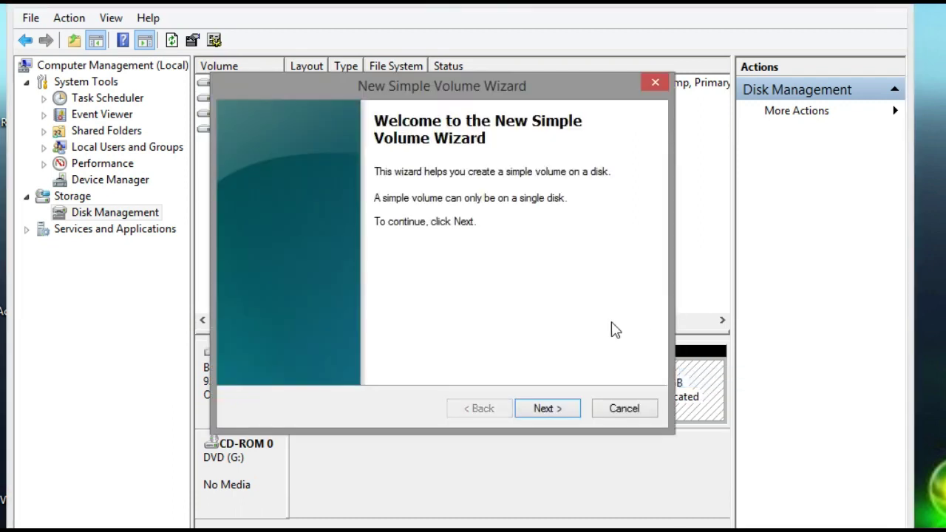
left_click(544, 412)
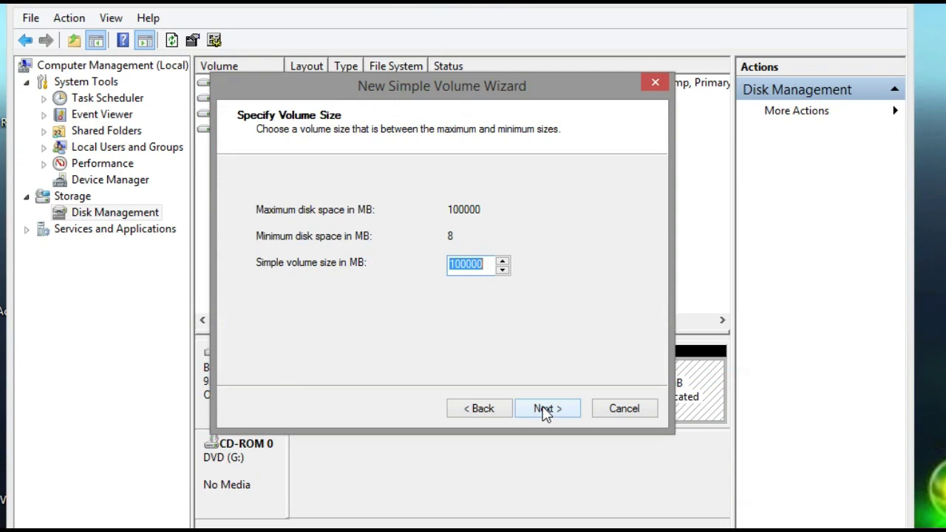
left_click(544, 412)
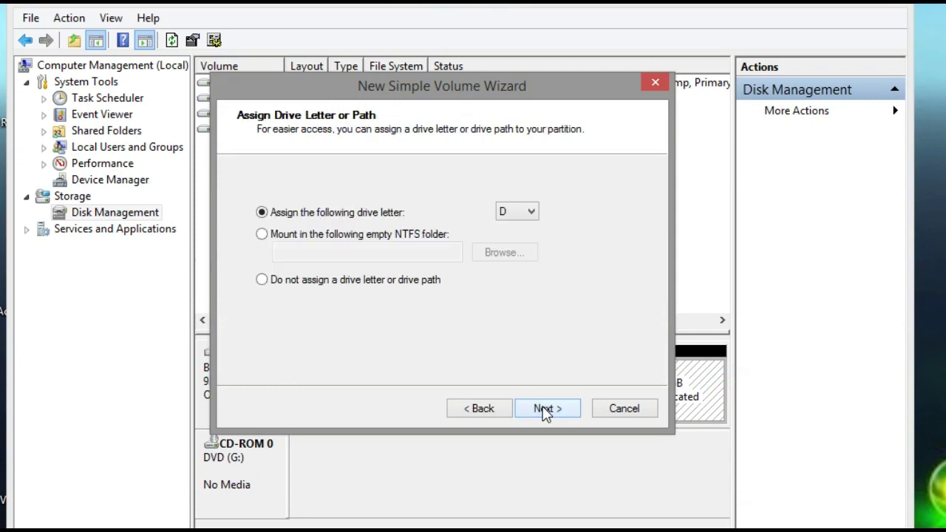
left_click(532, 212)
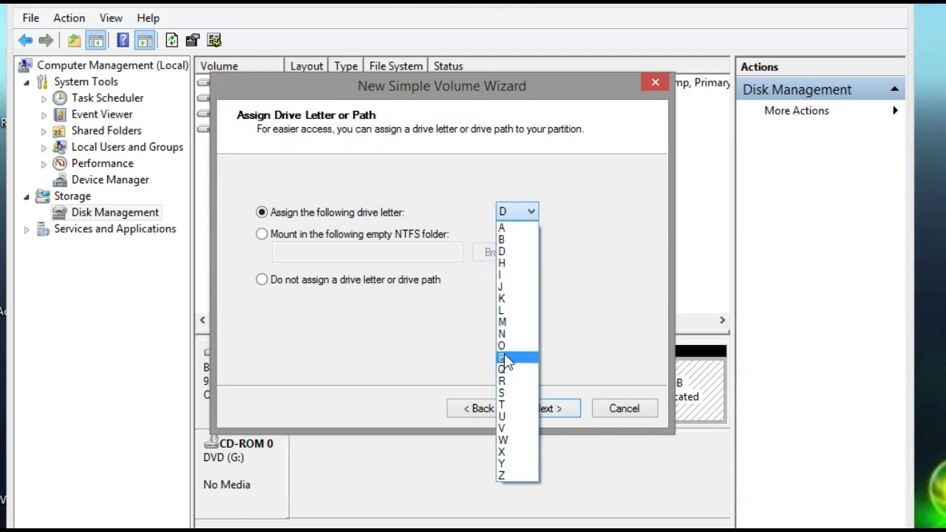
left_click(502, 405)
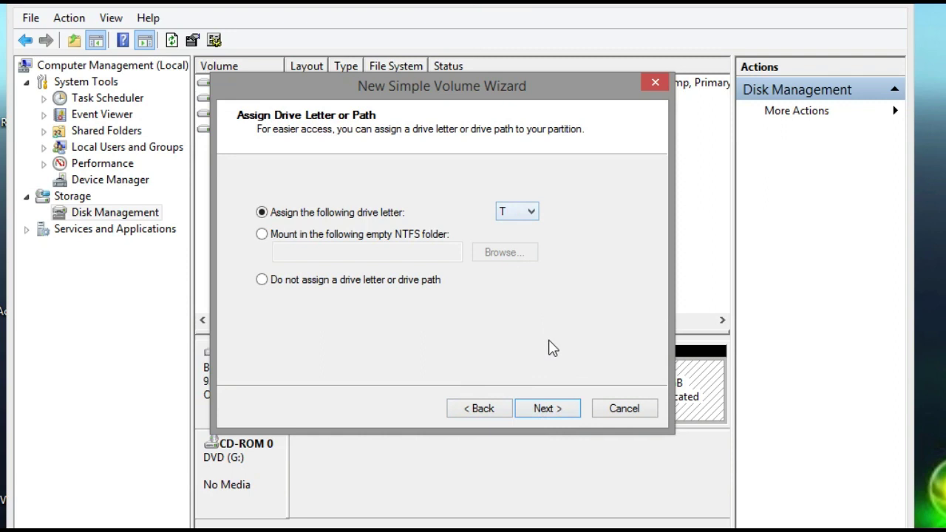
left_click(551, 411)
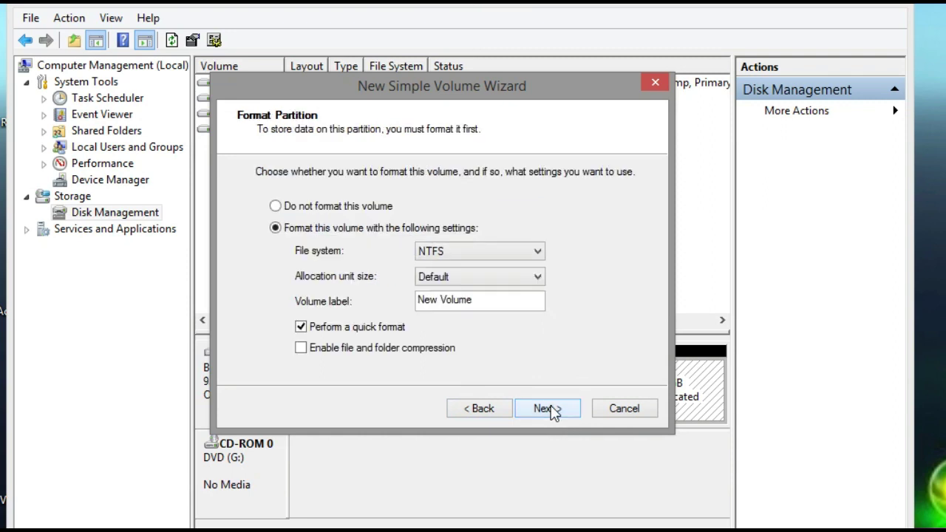
Finish the new volume with an NTFS quick format, default allocation unit size and the label New Volume
left_click(275, 207)
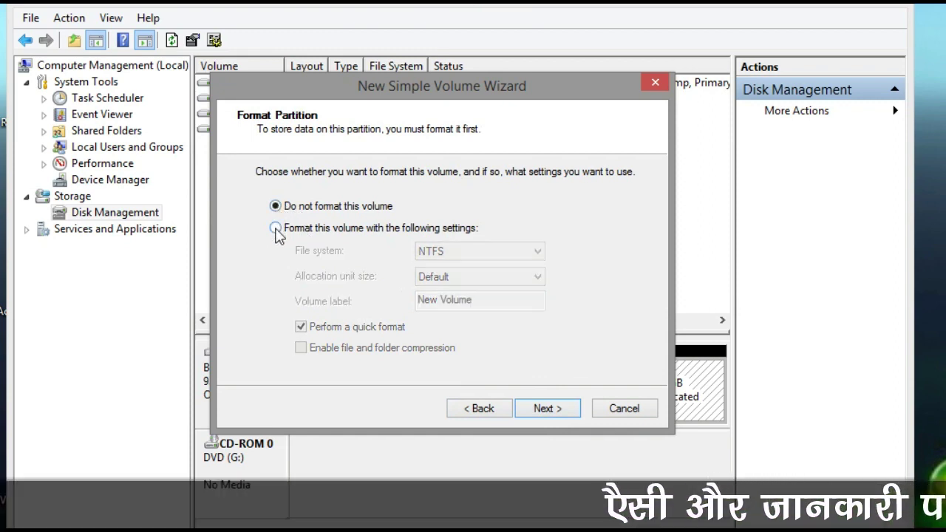
left_click(275, 229)
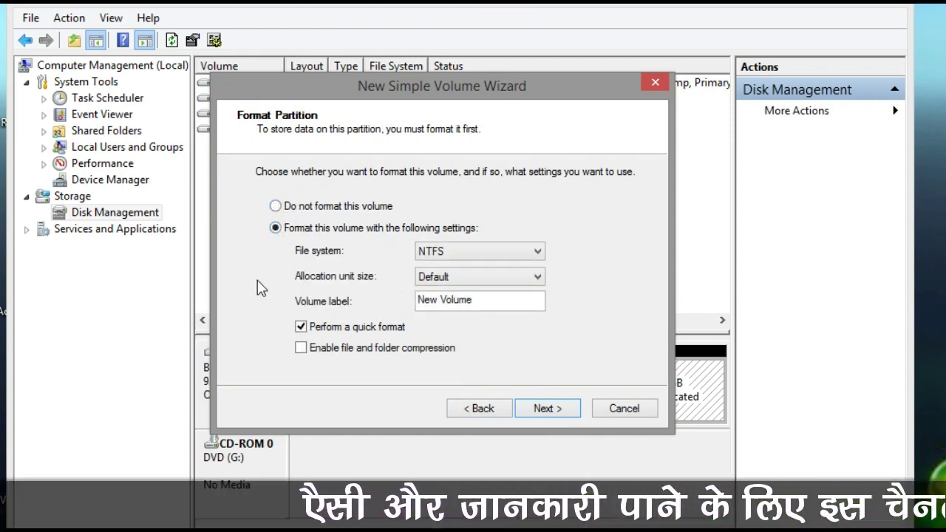
left_click(546, 411)
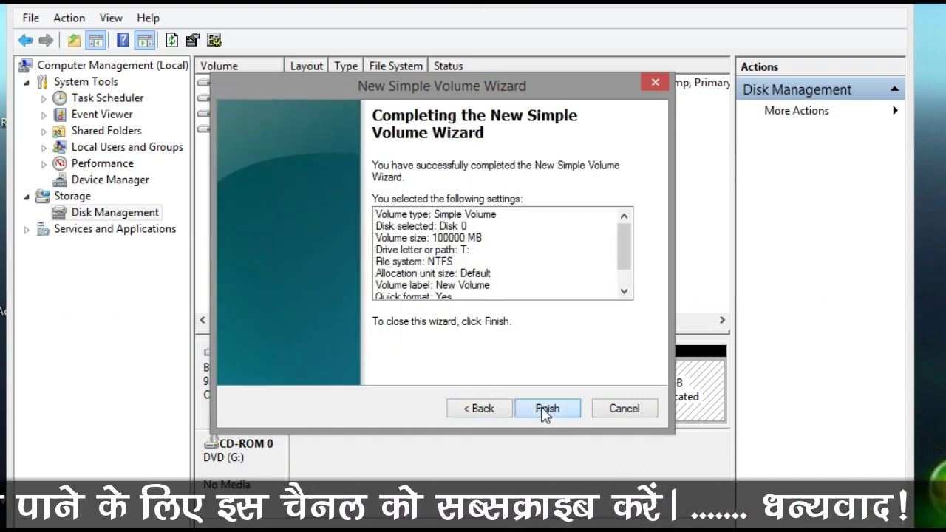
left_click(546, 411)
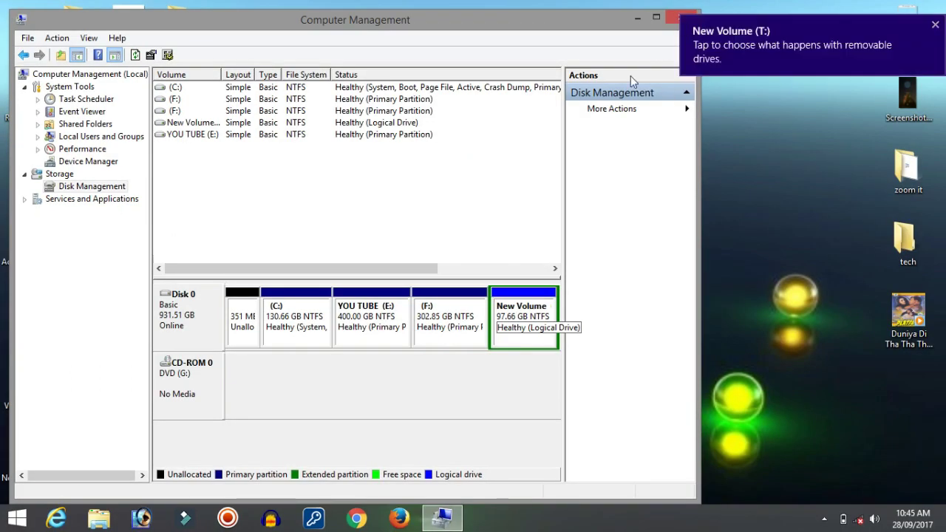
Close Computer Management and refresh the desktop
right_click(514, 313)
left_click(602, 250)
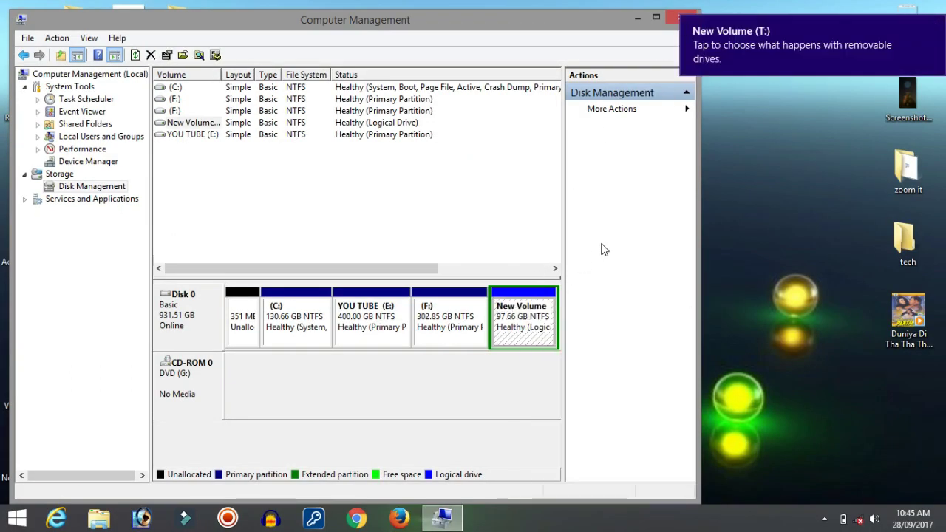
left_click(674, 26)
right_click(350, 78)
left_click(380, 121)
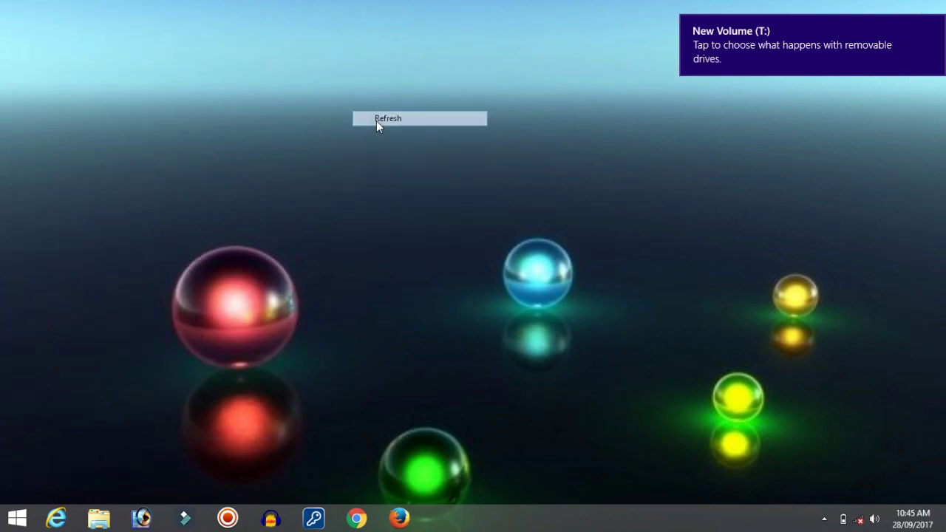
Check the New Volume (T:) drive and its contents in This PC, and close the window
double_click(32, 27)
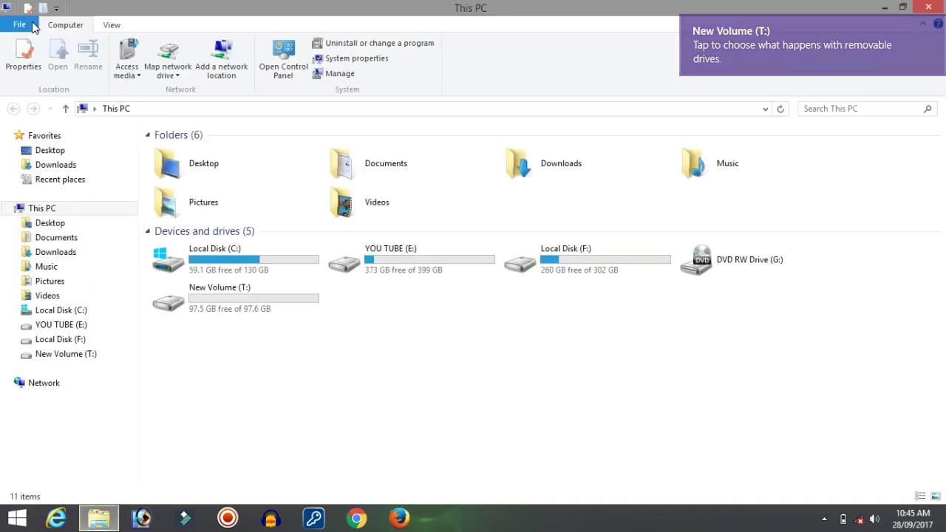
double_click(241, 302)
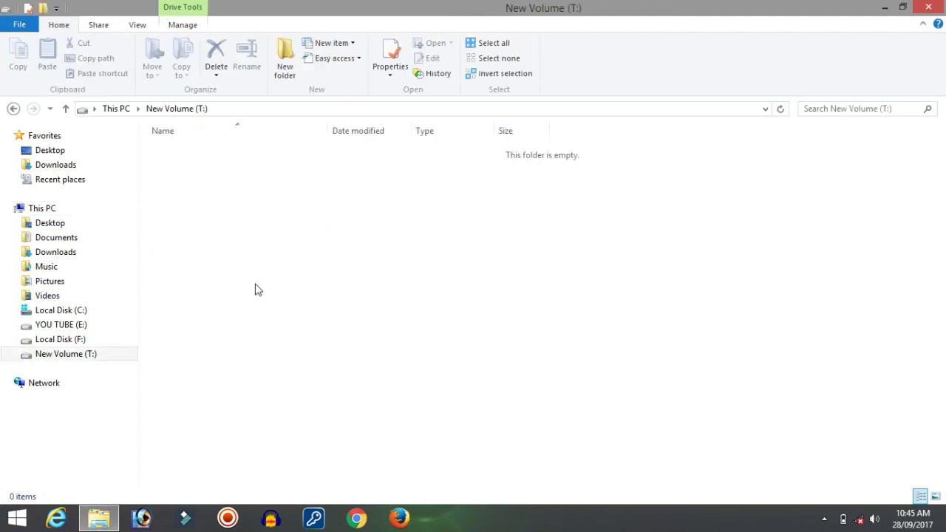
left_click(13, 108)
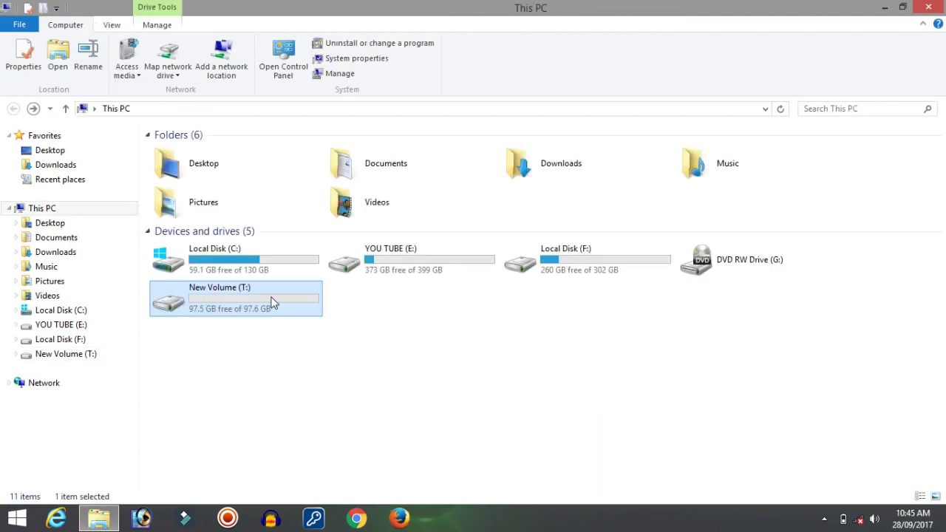
left_click(384, 373)
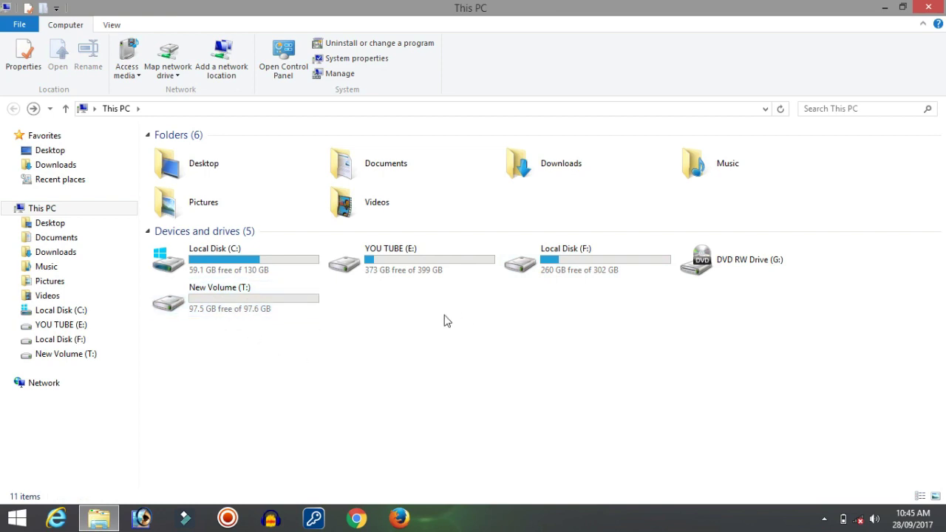
left_click(929, 7)
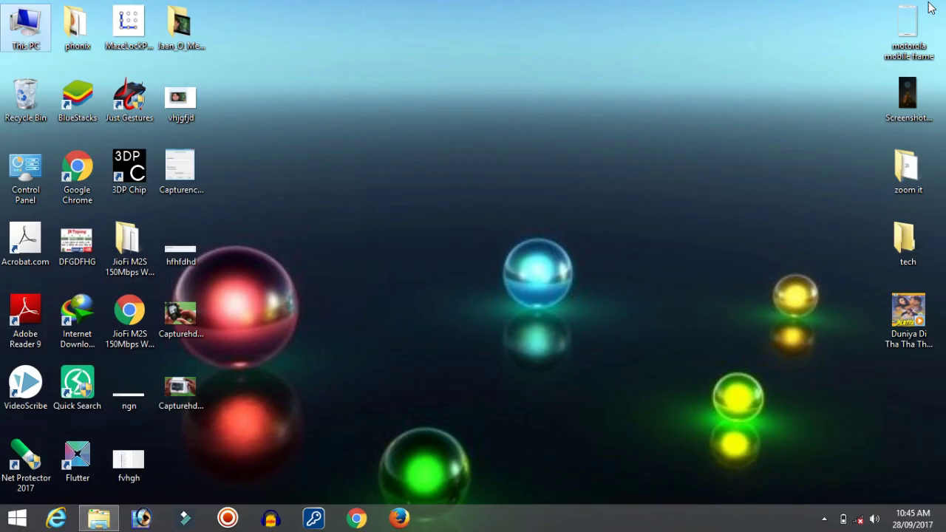
Reopen Computer Management from This PC and return to Disk Management
right_click(293, 64)
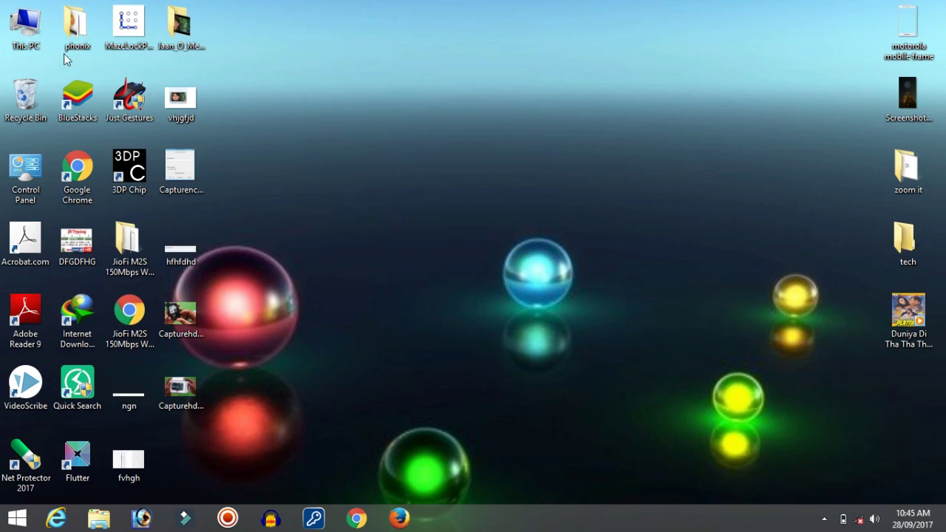
right_click(29, 35)
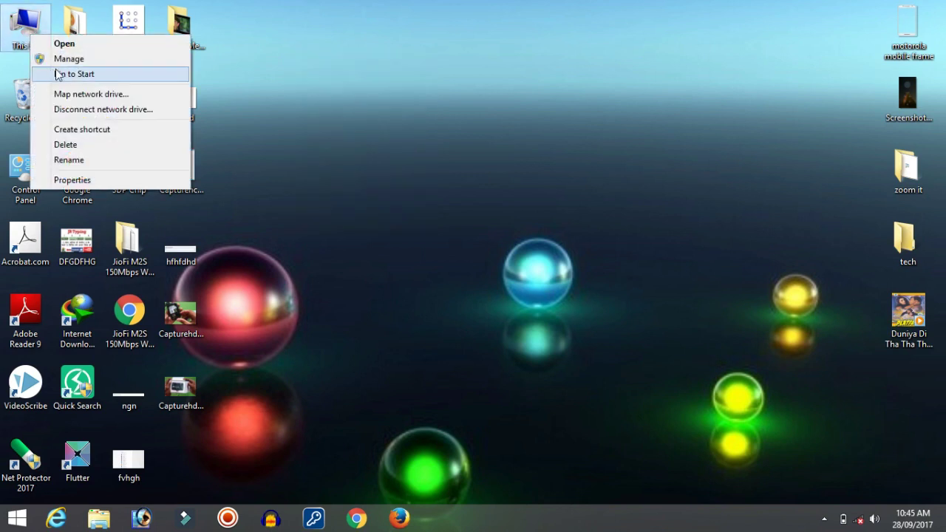
left_click(77, 60)
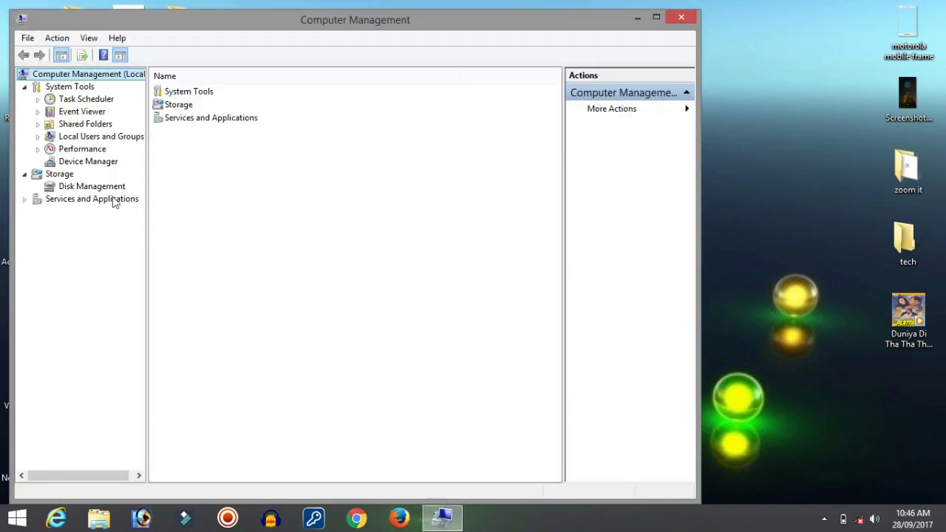
left_click(91, 188)
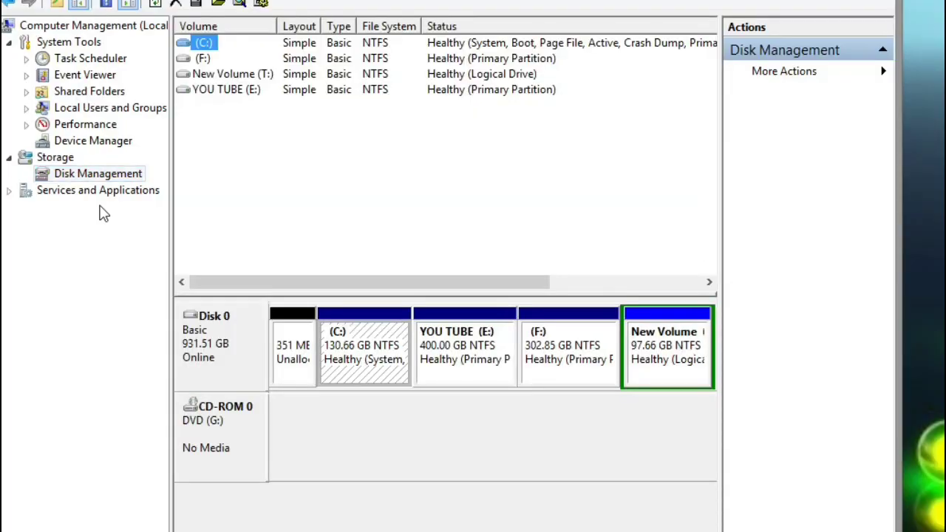
Delete the New Volume (T:) partition from Disk 0 and confirm the deletion
right_click(653, 353)
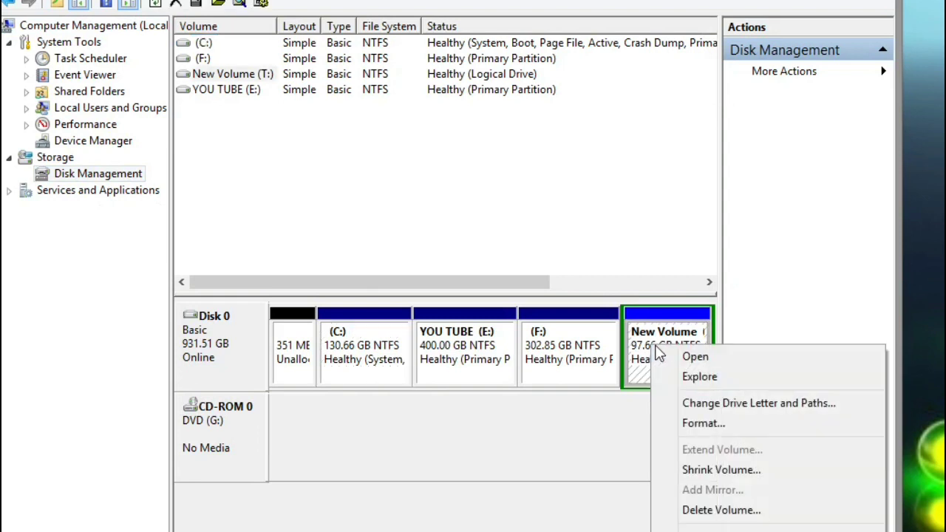
left_click(700, 514)
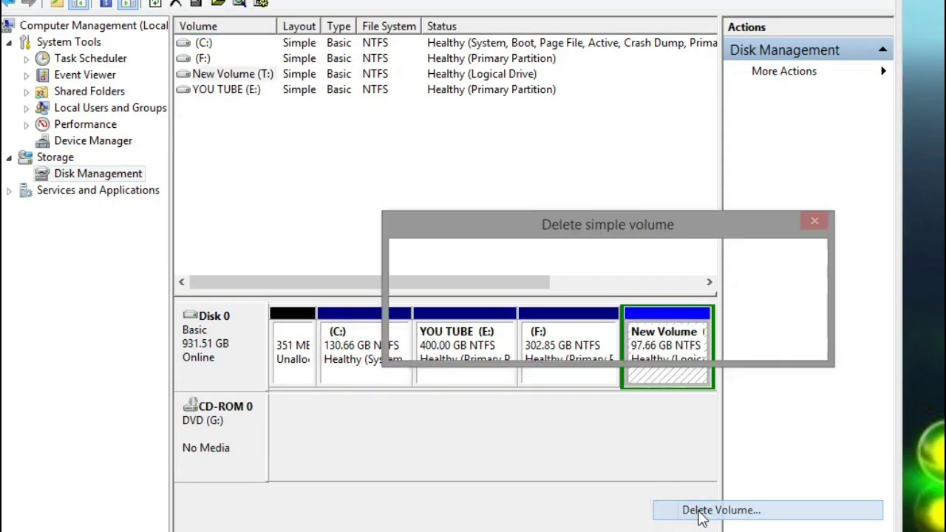
left_click(687, 340)
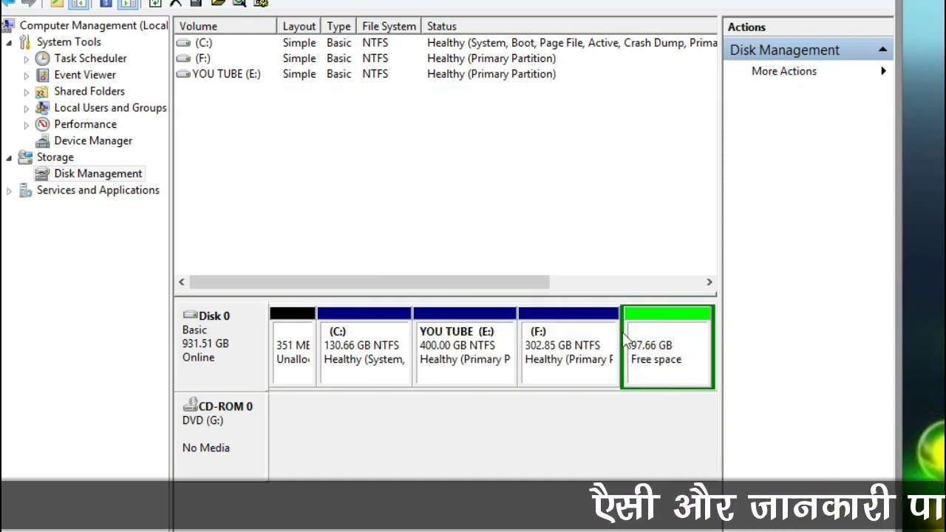
Delete the 97.66 GB free-space extended partition from Disk 0 and confirm the deletion
right_click(650, 334)
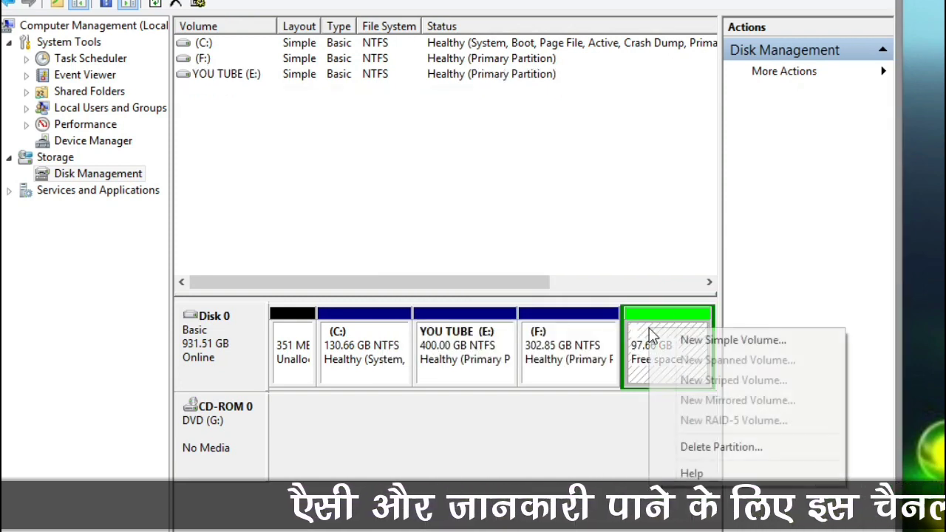
left_click(691, 447)
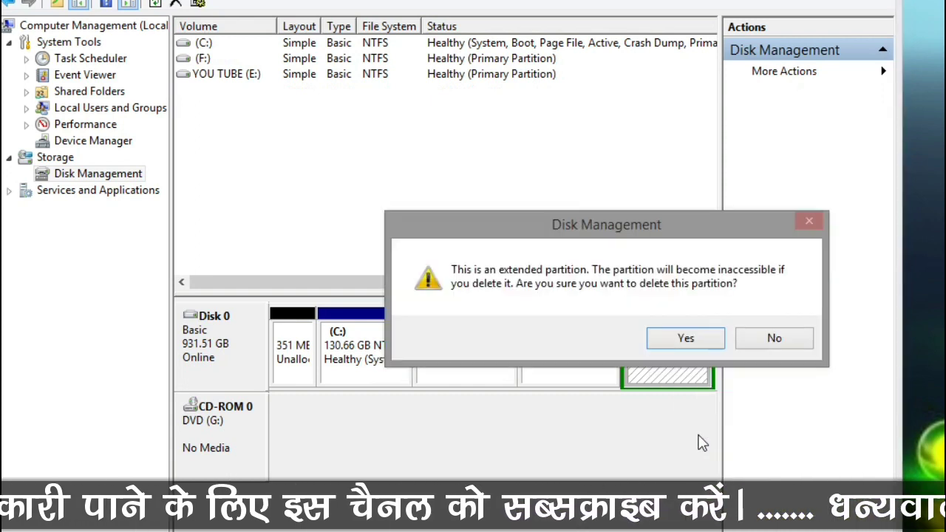
left_click(683, 338)
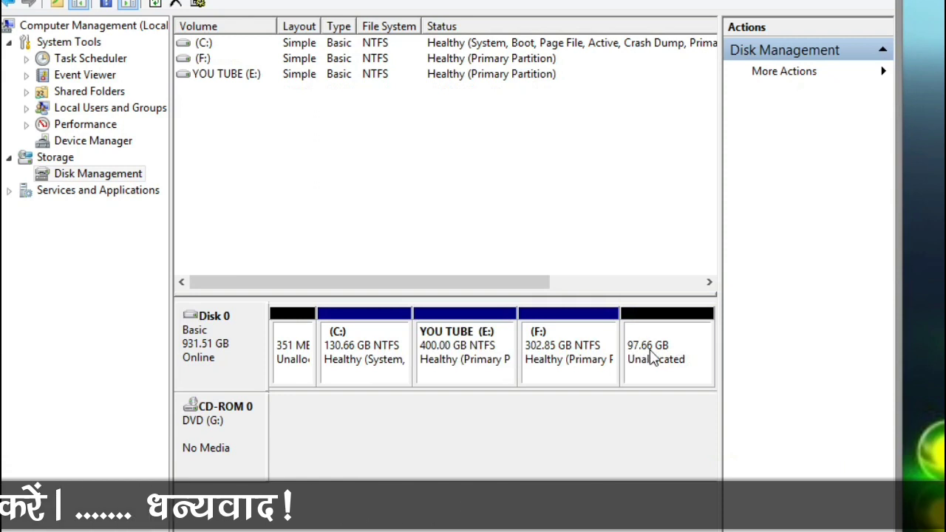
right_click(653, 356)
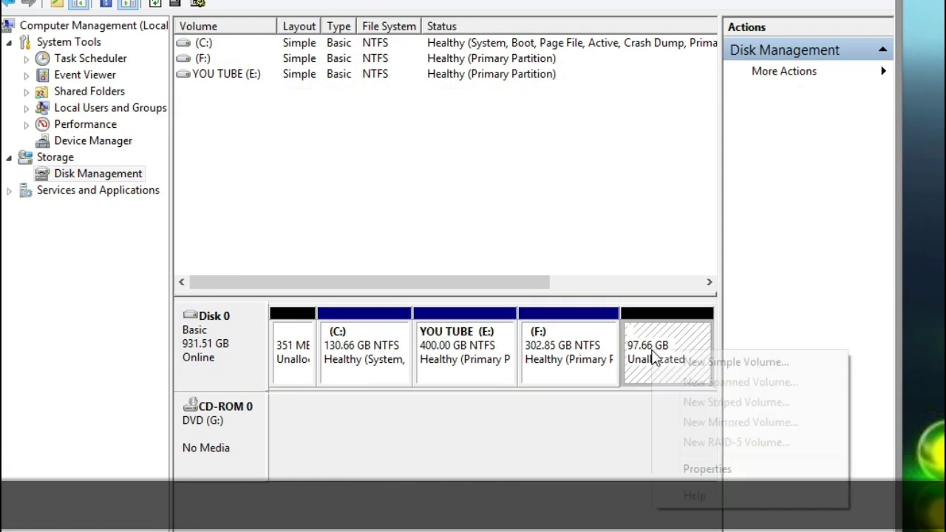
left_click(588, 495)
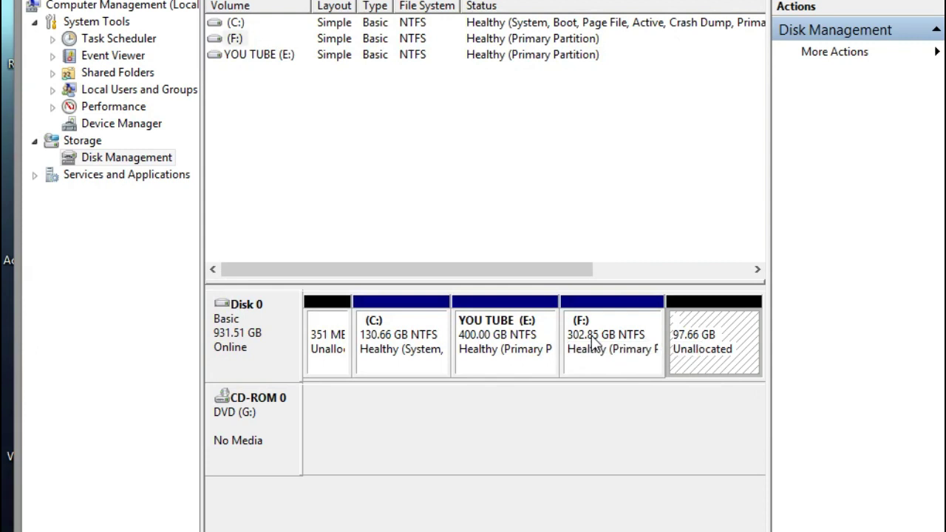
Extend the F: volume with 100000 MB of unallocated space from Disk 0 and finish the wizard
right_click(594, 341)
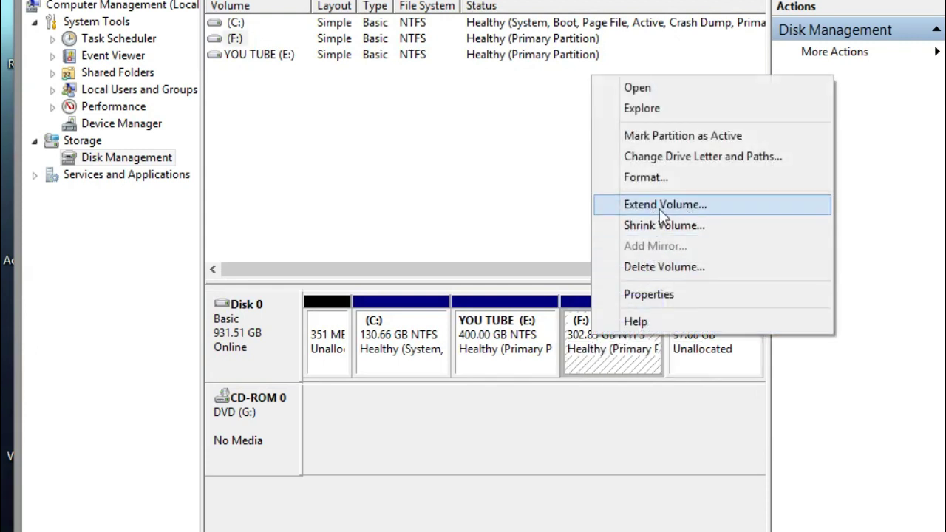
left_click(637, 207)
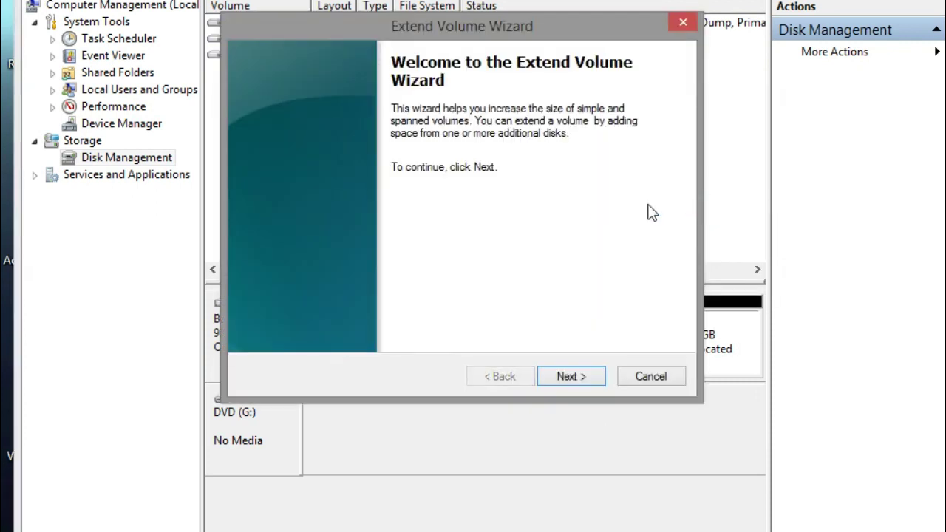
left_click(568, 380)
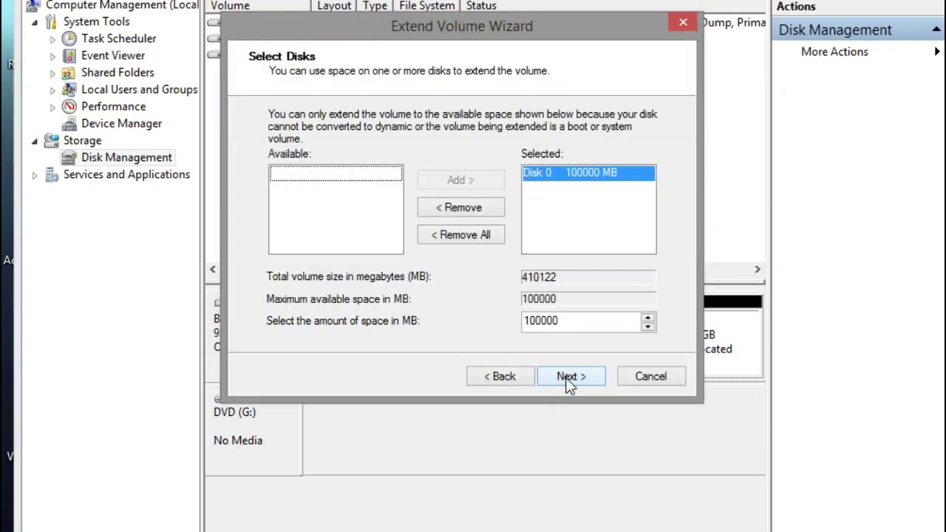
left_click(572, 382)
left_click(571, 370)
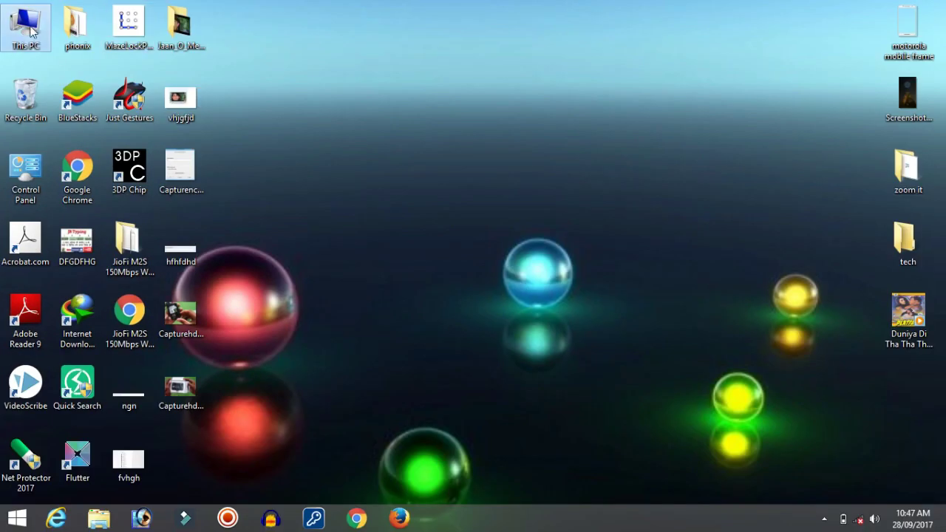
Check the list of drives in This PC, close the window and refresh the desktop
double_click(37, 24)
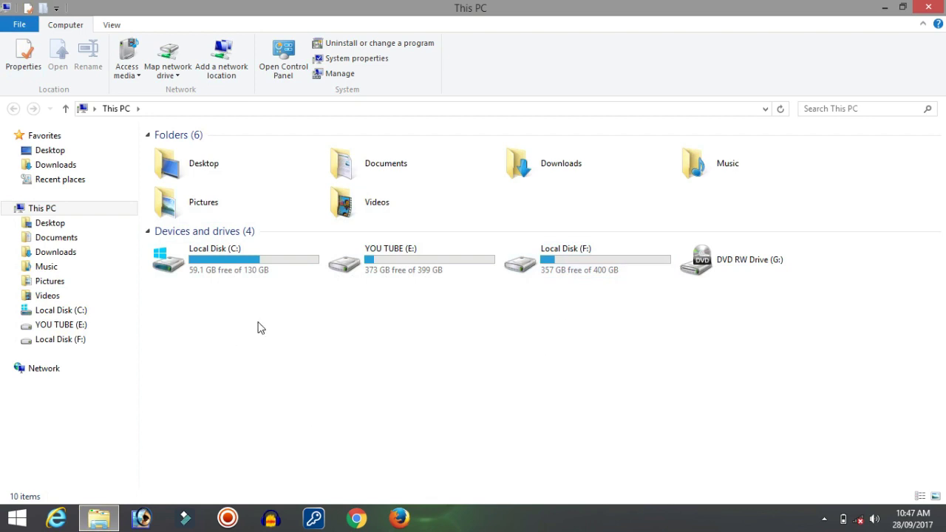
left_click(929, 6)
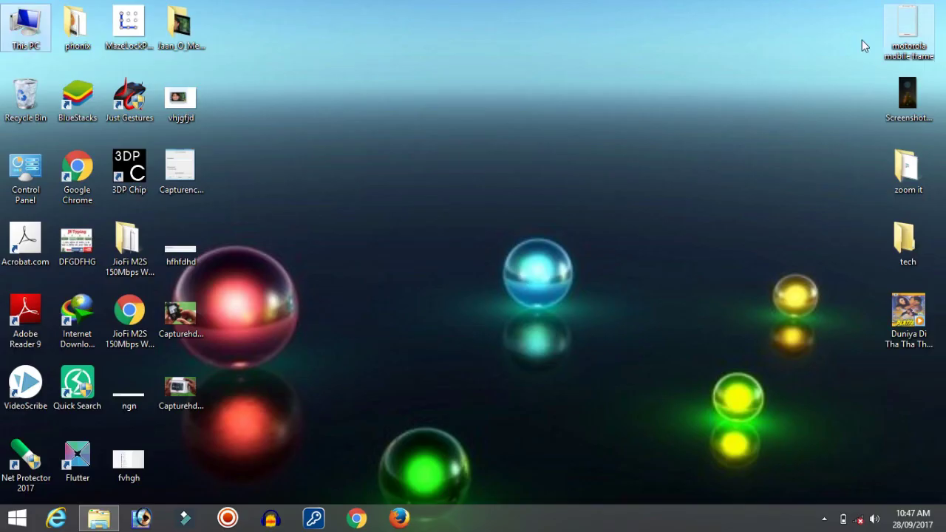
right_click(273, 70)
left_click(303, 106)
right_click(291, 80)
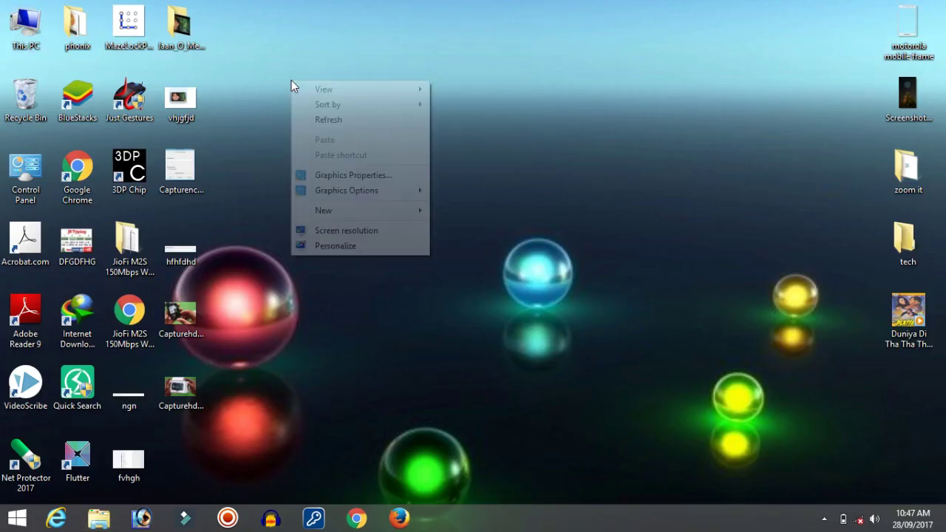
left_click(316, 119)
right_click(296, 82)
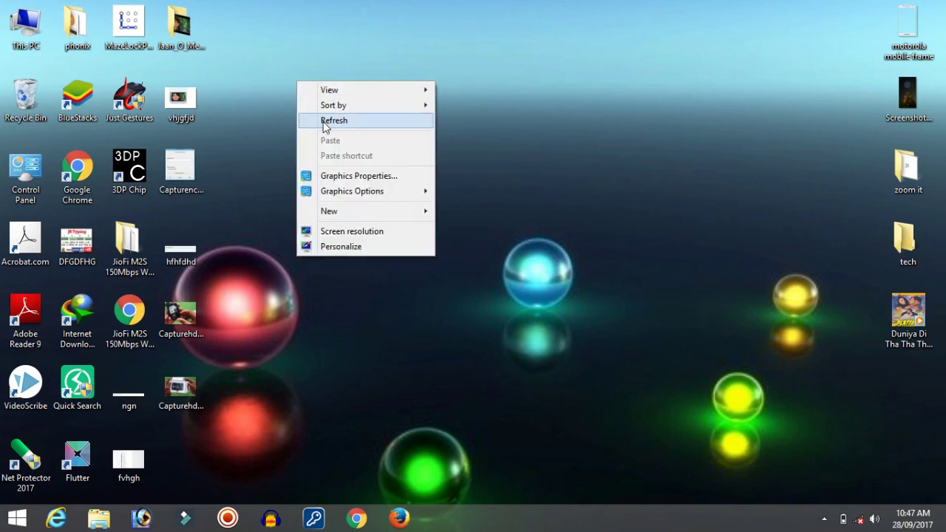